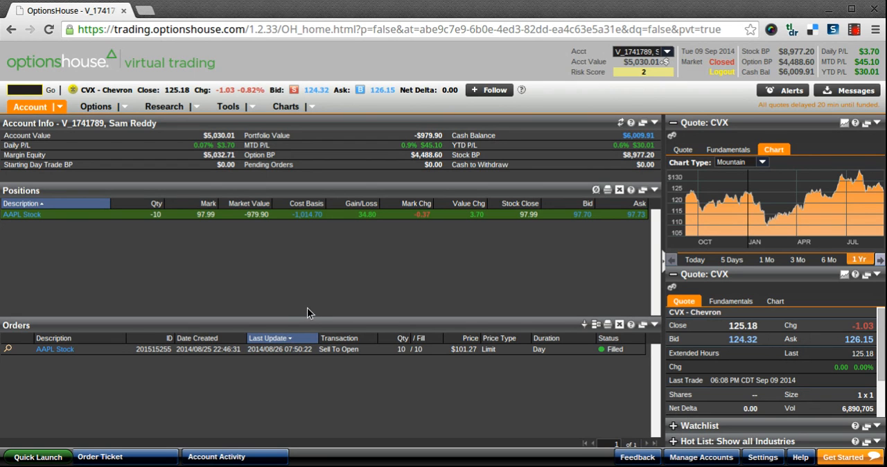
- Look up the quote for CVX and set its price chart to a 6-month range
left_click(22, 88)
type("CVX")
key("Return")
type("CVX")
key("Return")
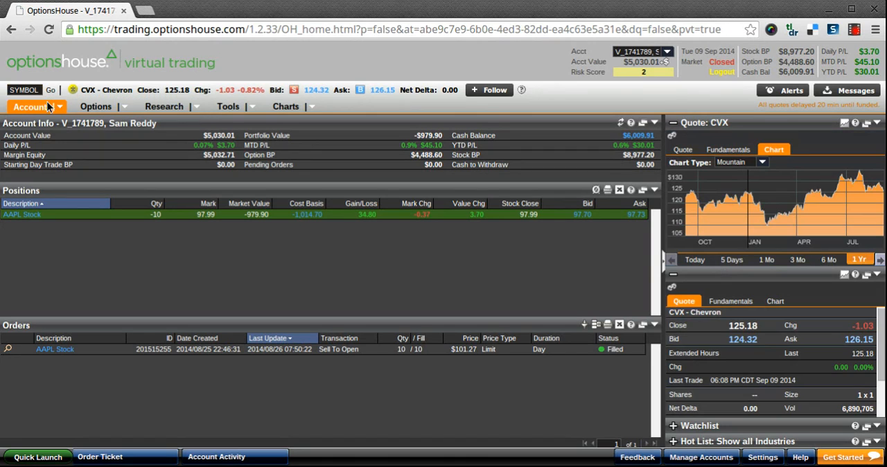
left_click(829, 259)
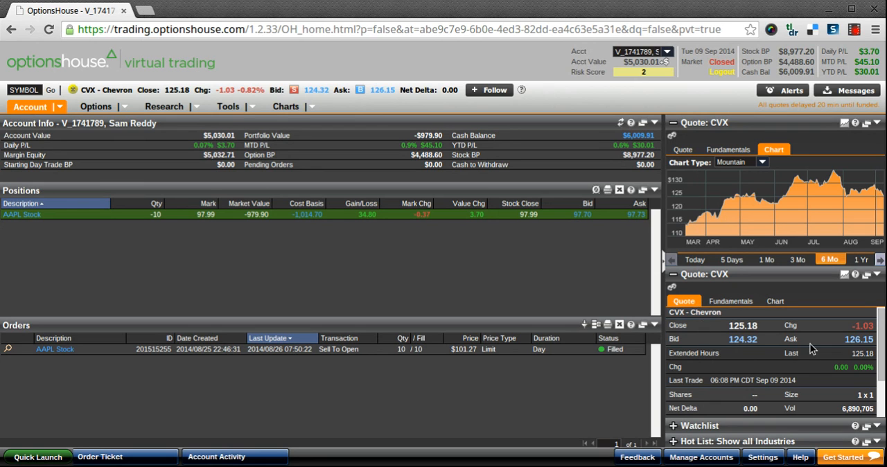
scroll(809, 343, "down", 1)
scroll(810, 343, "up", 1)
- Open the research overview for Chevron and review its price charts, analyst opinions and key details
left_click(161, 108)
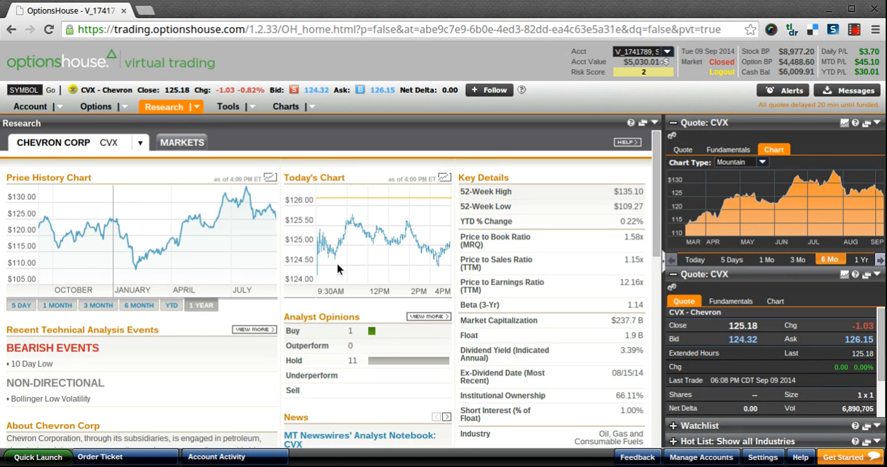
scroll(337, 263, "down", 3)
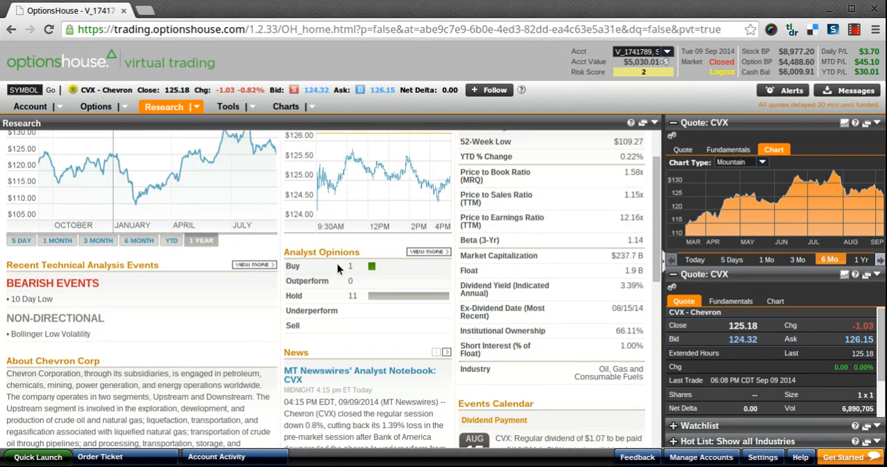
scroll(553, 284, "up", 3)
scroll(483, 289, "down", 3)
scroll(474, 329, "up", 3)
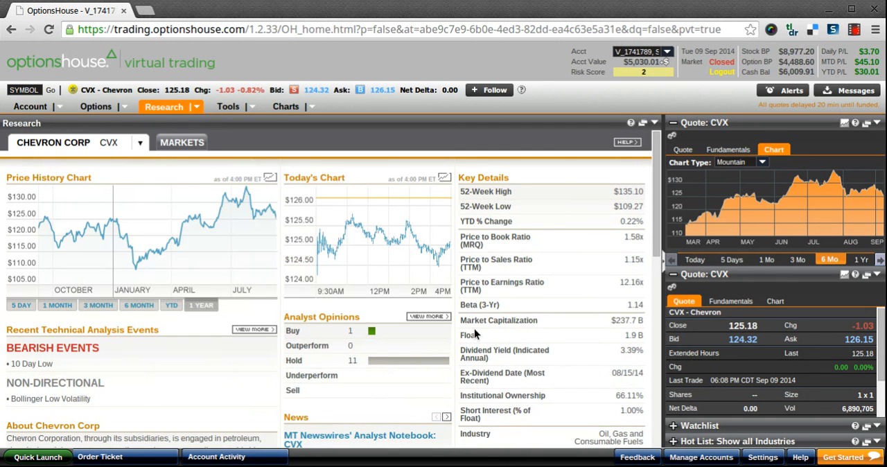
- Open Chevron's technical analysis research and review its short-term and long-term trends
left_click(140, 143)
left_click(123, 178)
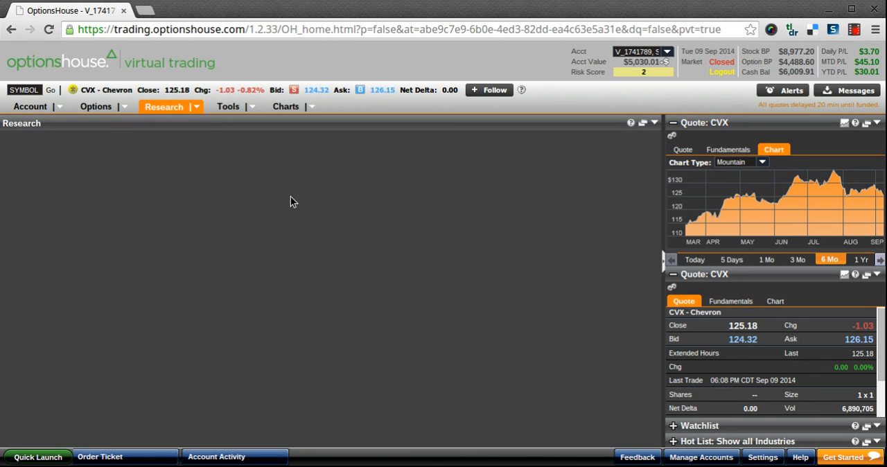
scroll(316, 208, "down", 2)
scroll(316, 210, "down", 1)
scroll(316, 210, "up", 2)
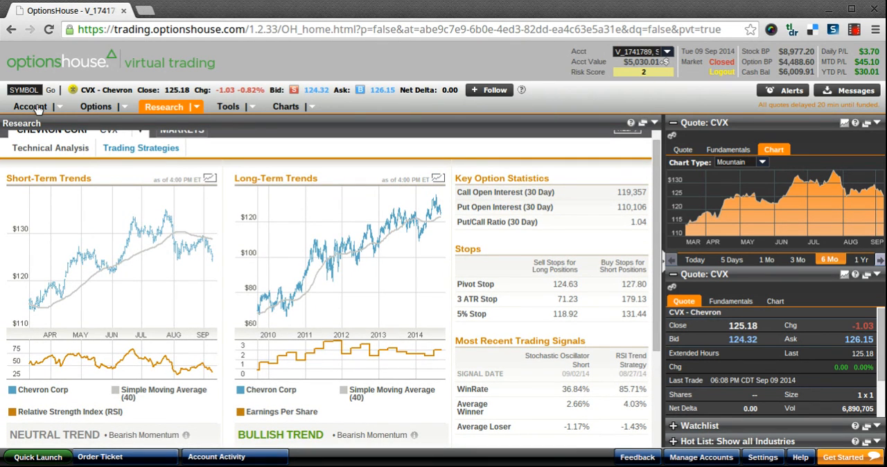
- Start a buy order for CVX from the ask quote, set the quantity to 10 shares and preview it
left_click(360, 90)
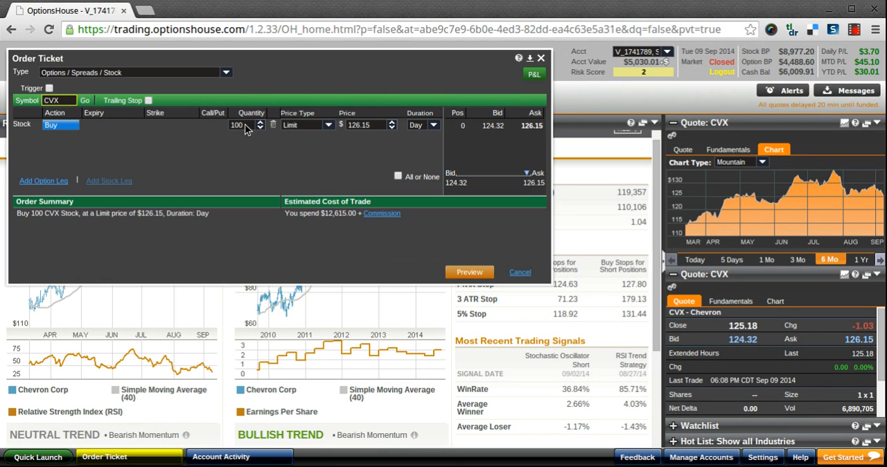
type("10")
left_click(469, 272)
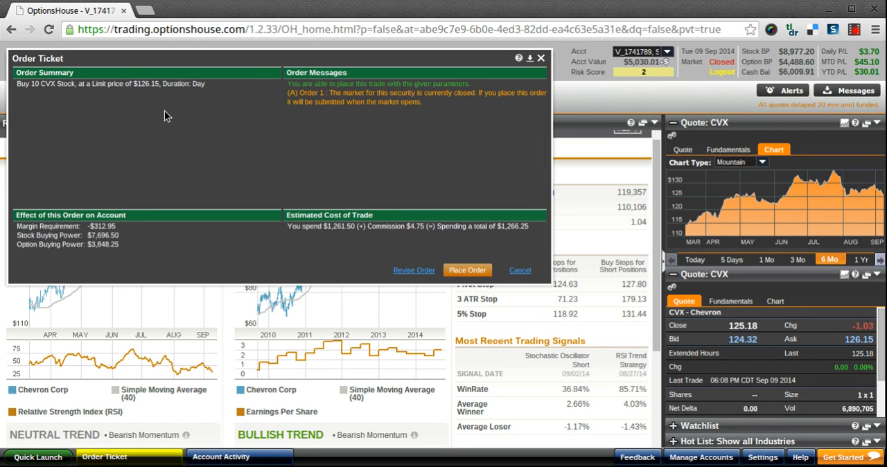
- Revise the CVX order, keeping the Limit price type and setting the limit price to $125.00
left_click(410, 270)
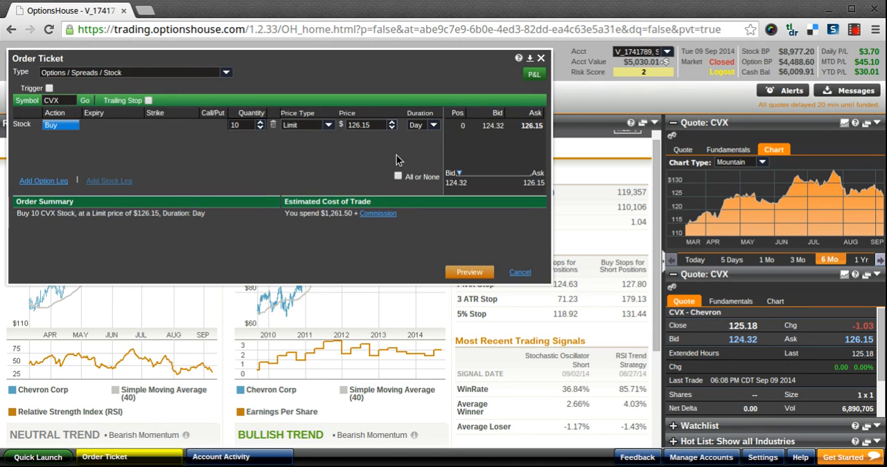
left_click(329, 126)
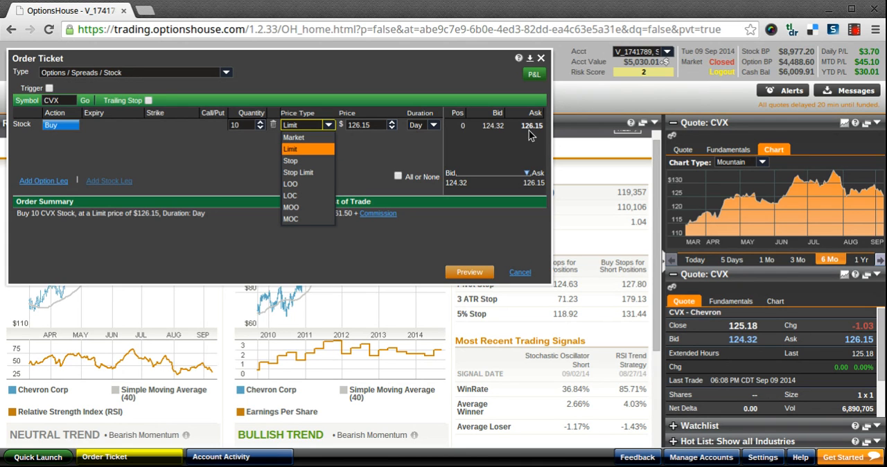
left_click(309, 149)
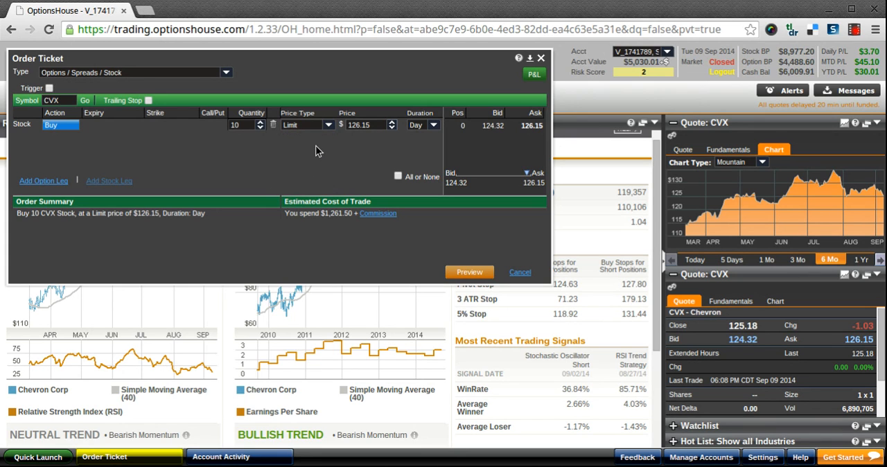
left_click(392, 128)
left_click(359, 125)
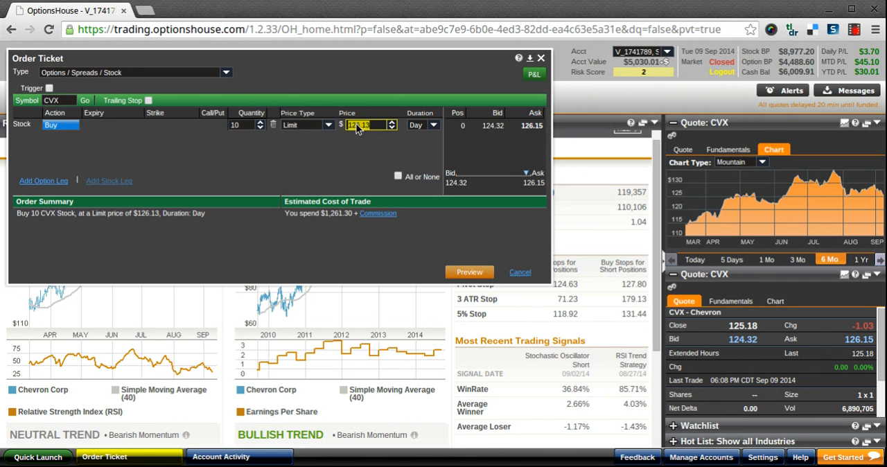
type("125.00")
left_click(230, 160)
- Set the order's duration to GTC and preview the order
left_click(433, 125)
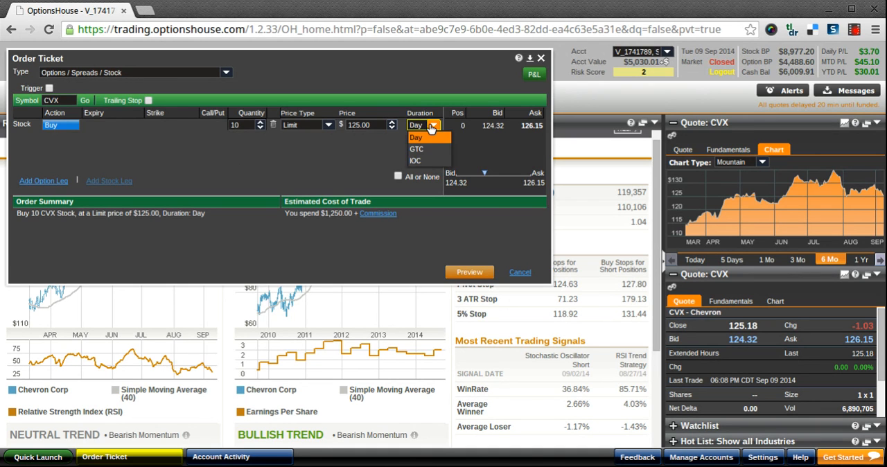
left_click(429, 150)
left_click(432, 124)
left_click(365, 143)
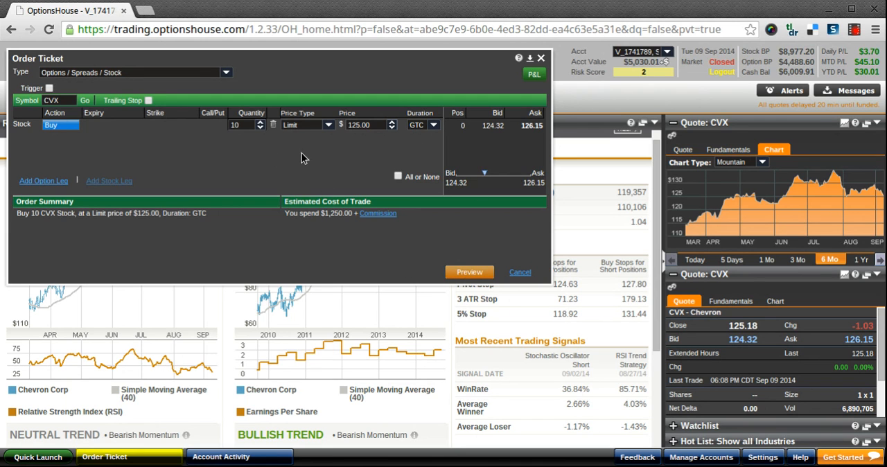
left_click(469, 273)
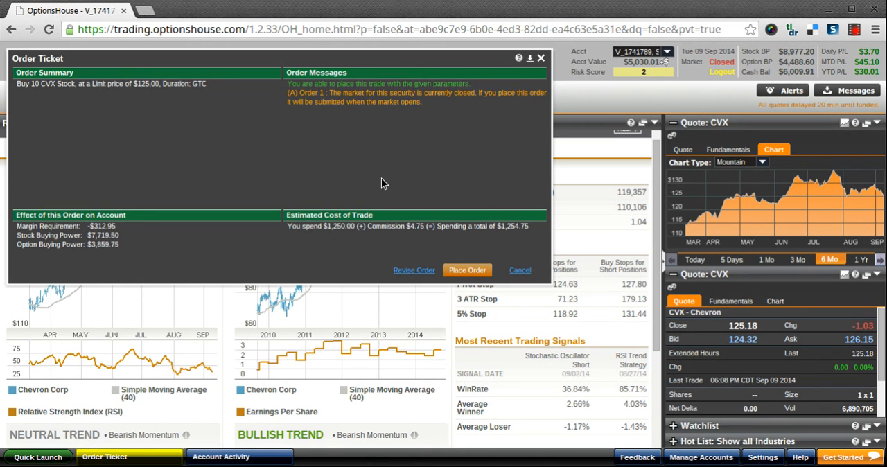
- Revise the CVX order's quantity to 11 shares and preview it again
left_click(414, 270)
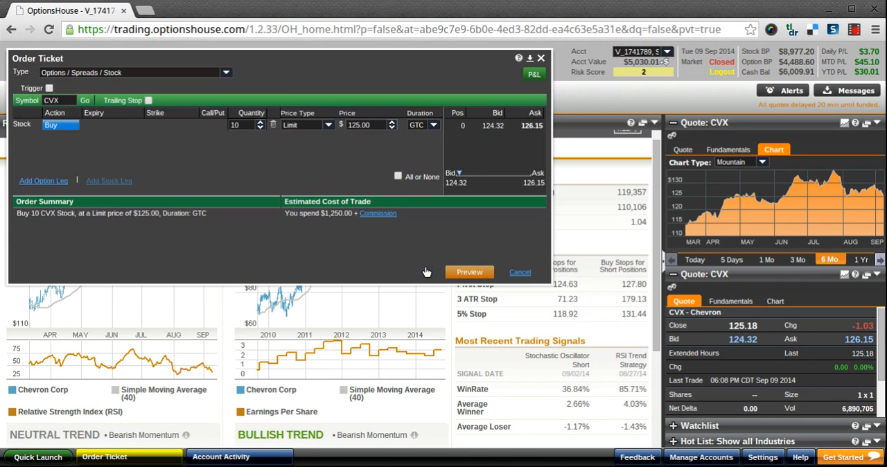
left_click(238, 126)
type("11")
left_click(479, 269)
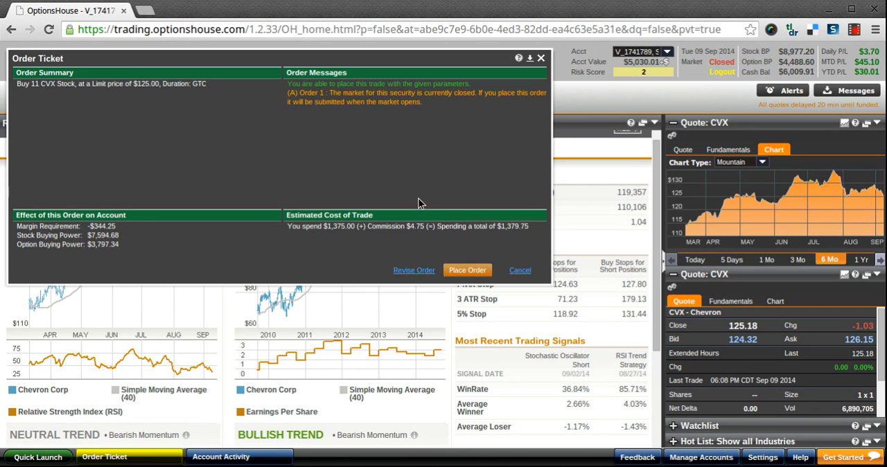
- Place the CVX buy order, close the ticket and select the new order in the account's orders list
left_click(456, 272)
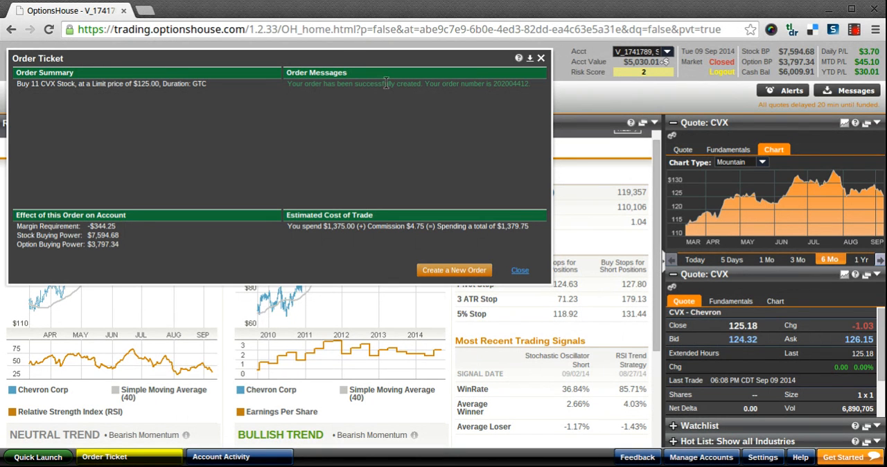
left_click(520, 270)
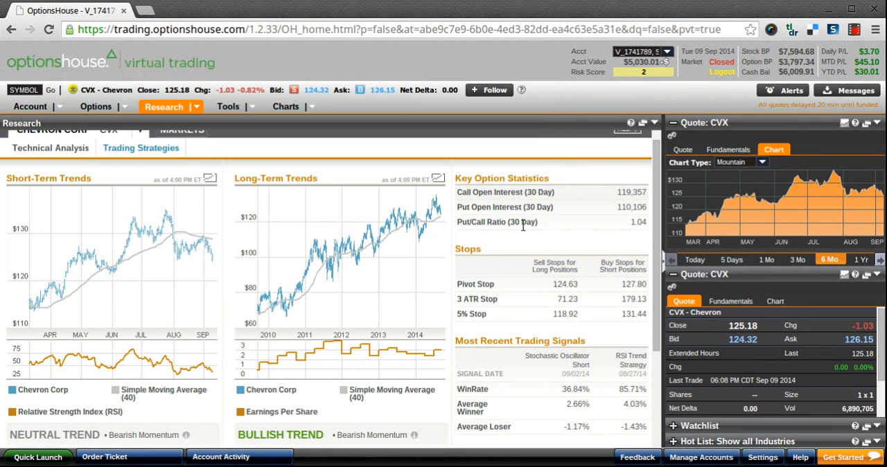
left_click(25, 110)
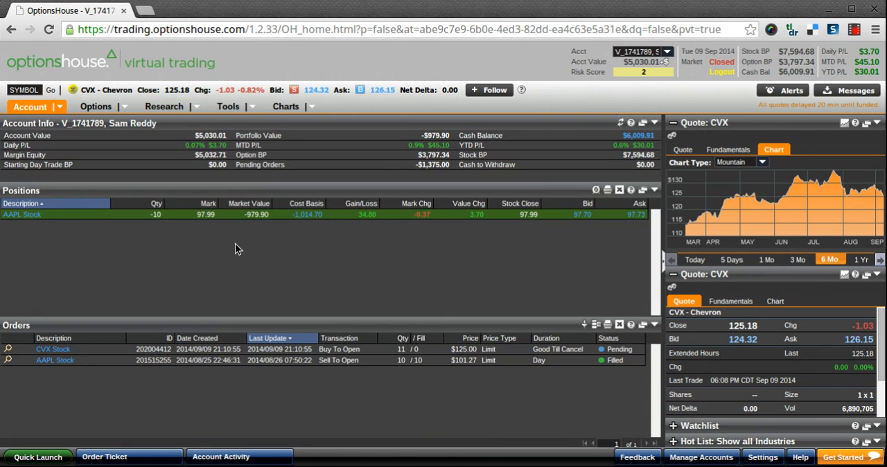
left_click(122, 350)
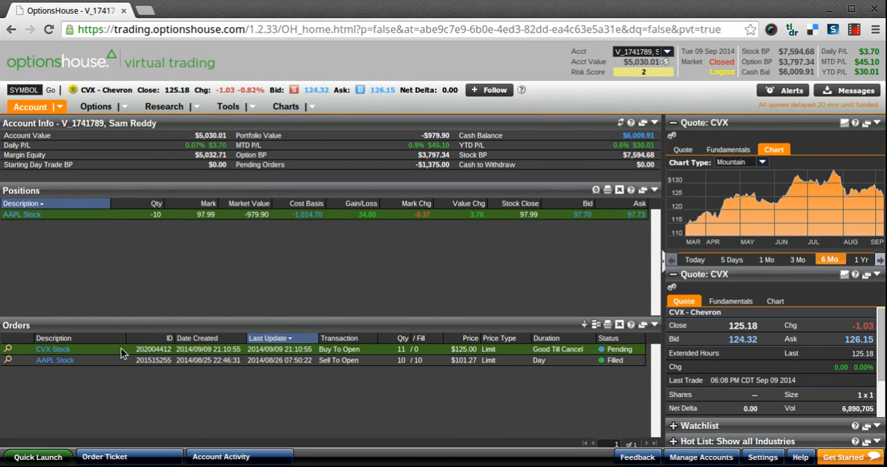